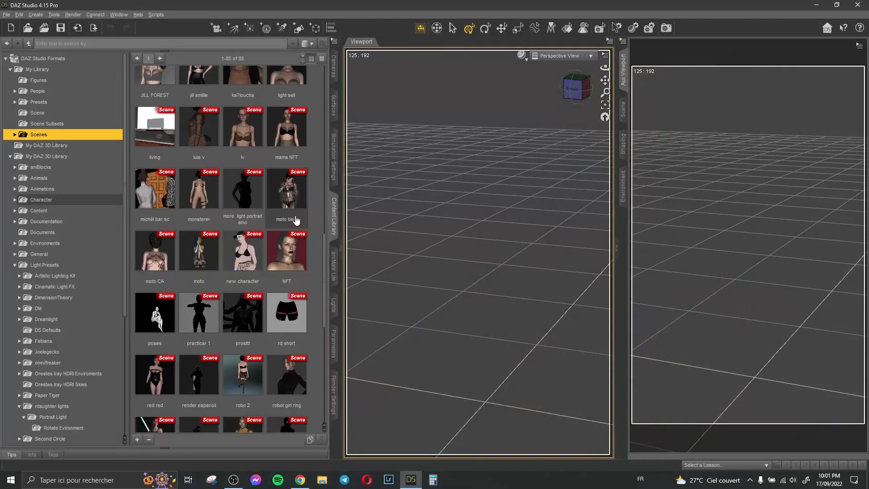
# Load the "valentines day" scene from the Scenes library.
pyautogui.scroll(-5, 286, 217)
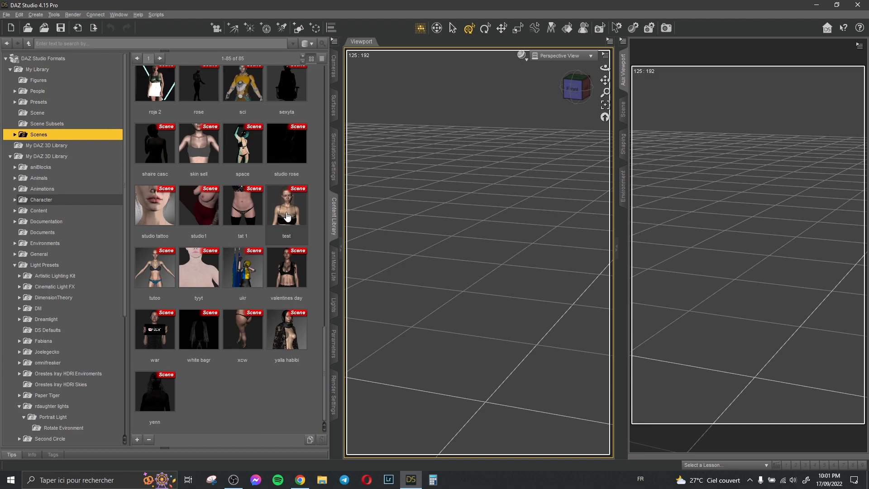
pyautogui.scroll(10, 276, 190)
pyautogui.scroll(-10, 279, 199)
pyautogui.doubleClick(283, 276)
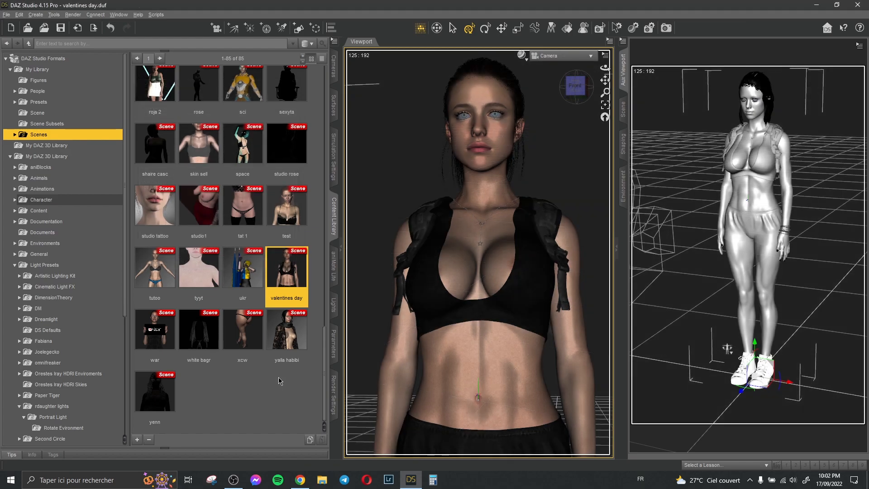
# Look at the full figure from a distance in Perspective View, and return the main viewport to Camera.
pyautogui.click(552, 66)
pyautogui.scroll(-6, 542, 141)
pyautogui.scroll(-5, 531, 135)
pyautogui.moveTo(605, 67)
pyautogui.mouseDown()
pyautogui.moveTo(559, 67)
pyautogui.moveTo(605, 67)
pyautogui.mouseUp()
pyautogui.click(559, 56)
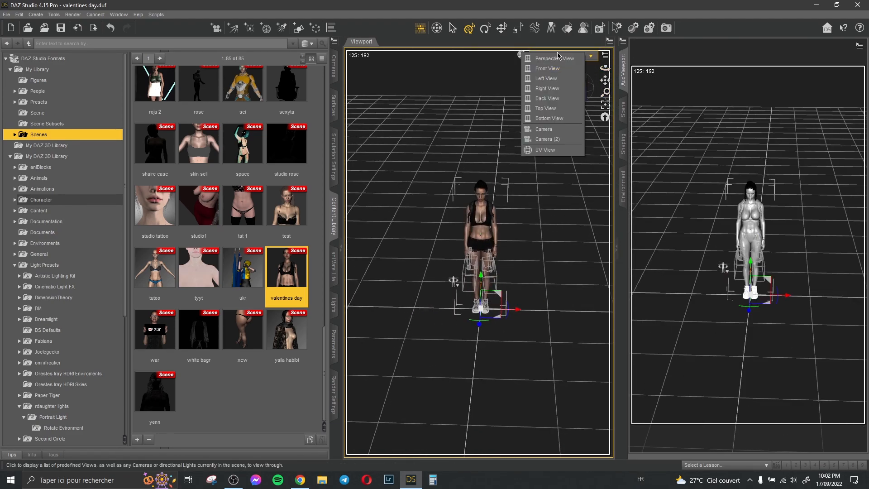
pyautogui.click(544, 129)
pyautogui.moveTo(604, 67); pyautogui.dragTo(603, 64)
# Set the auxiliary viewport to the Camera view with the NVIDIA Iray draw style.
pyautogui.click(808, 46)
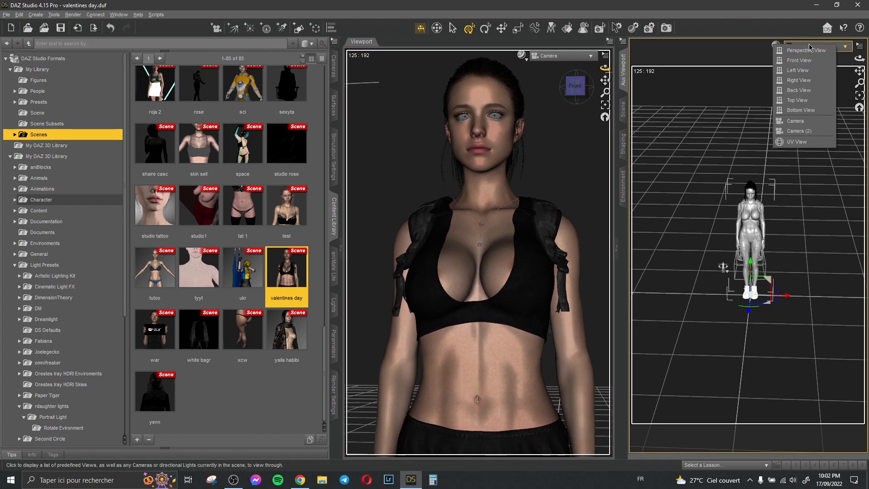
pyautogui.click(815, 120)
pyautogui.click(776, 46)
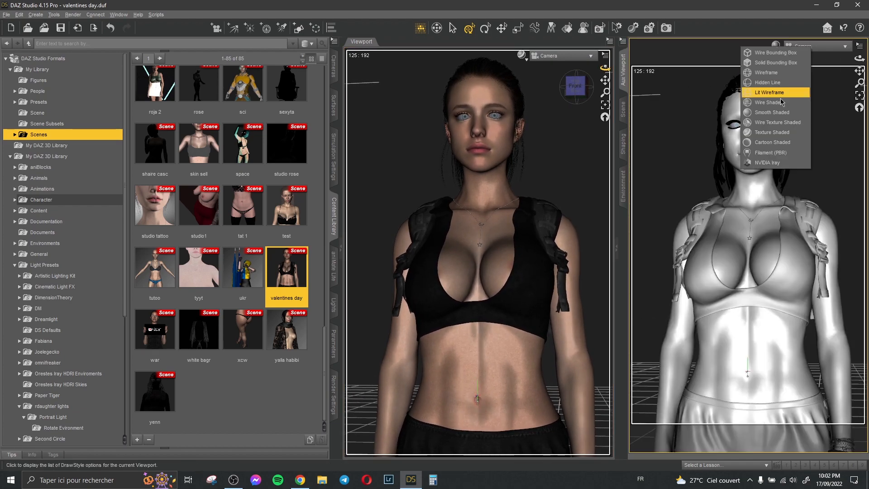
pyautogui.click(778, 168)
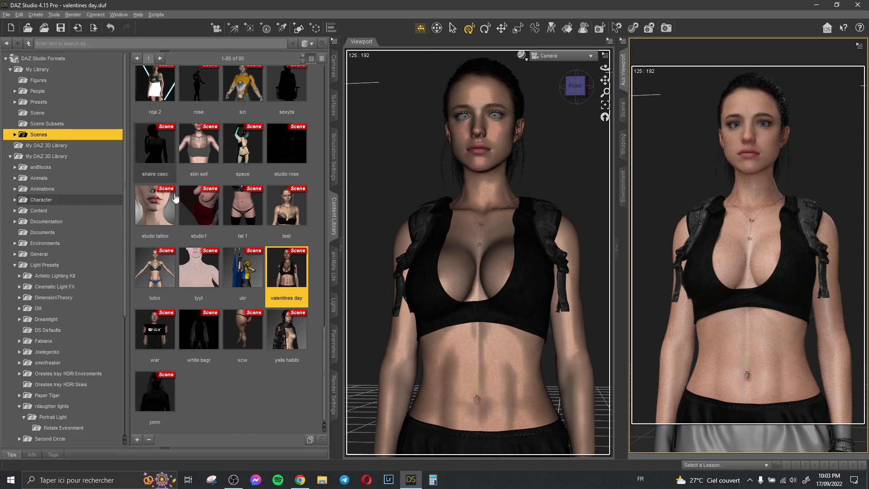
# Switch to Chrome to view the Wireframe Render for Iray store page, and return to DAZ Studio.
pyautogui.click(302, 479)
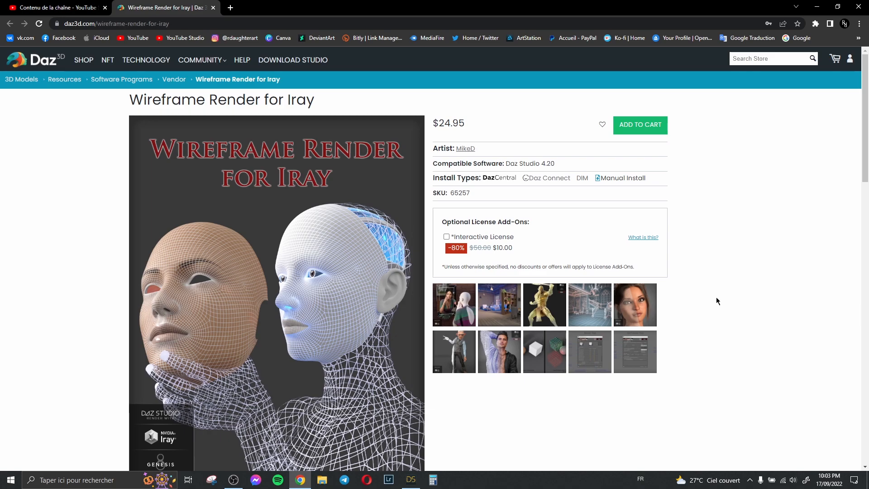
pyautogui.click(410, 479)
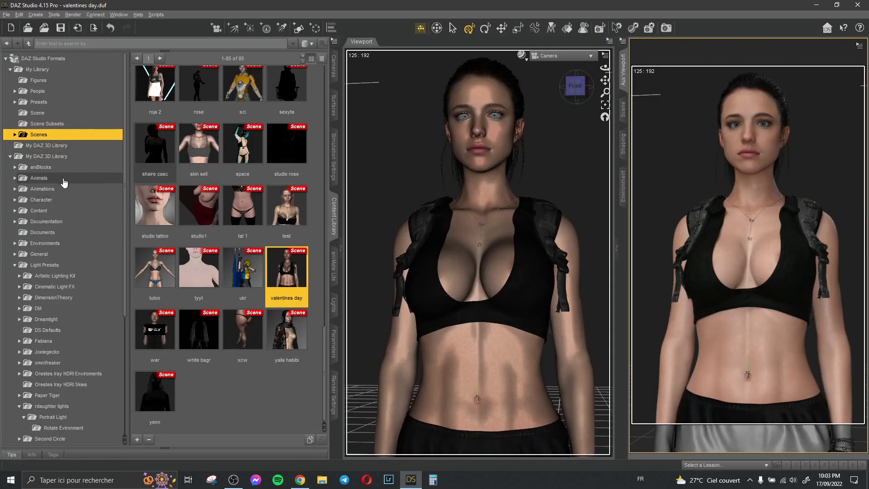
# Run the Wireframe Render for Iray script from the MikeD scripts folder on the selected Genesis 8 Female figure.
pyautogui.scroll(-5, 67, 168)
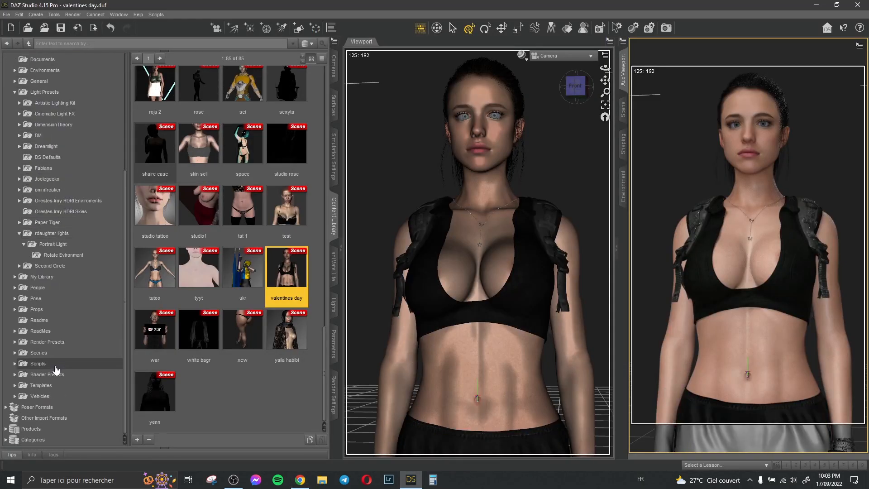
pyautogui.click(56, 364)
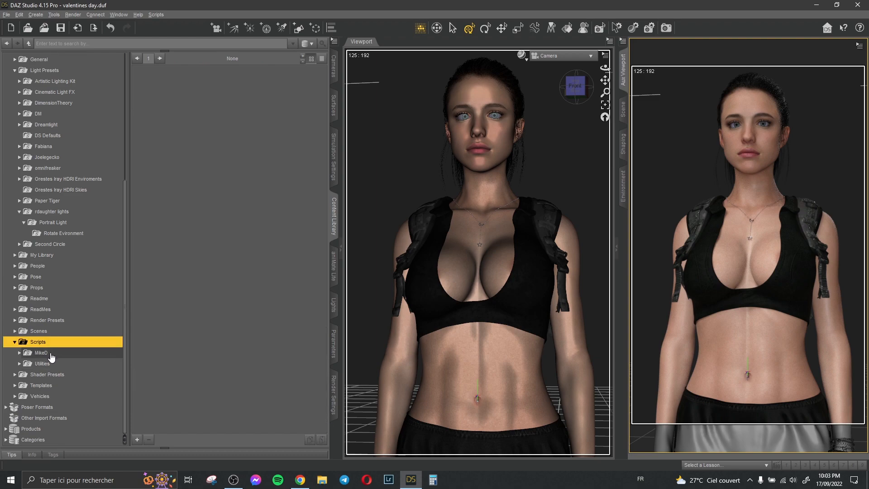
pyautogui.click(51, 356)
pyautogui.click(61, 364)
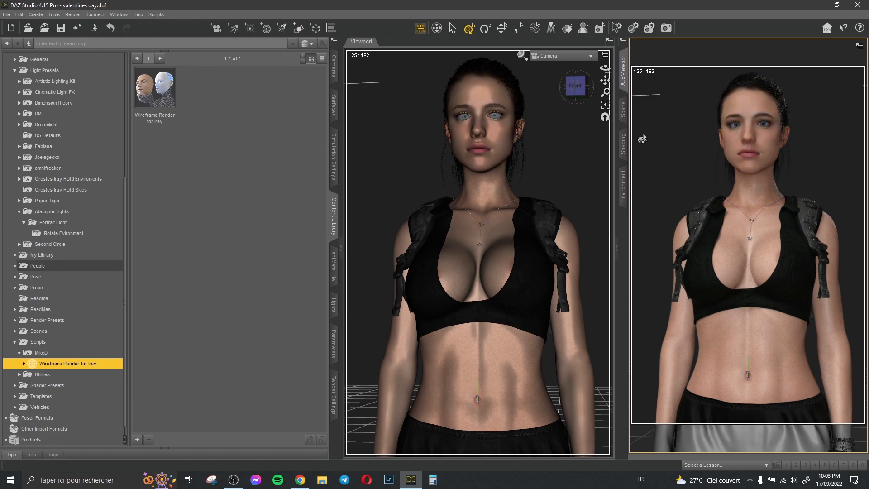
pyautogui.click(623, 109)
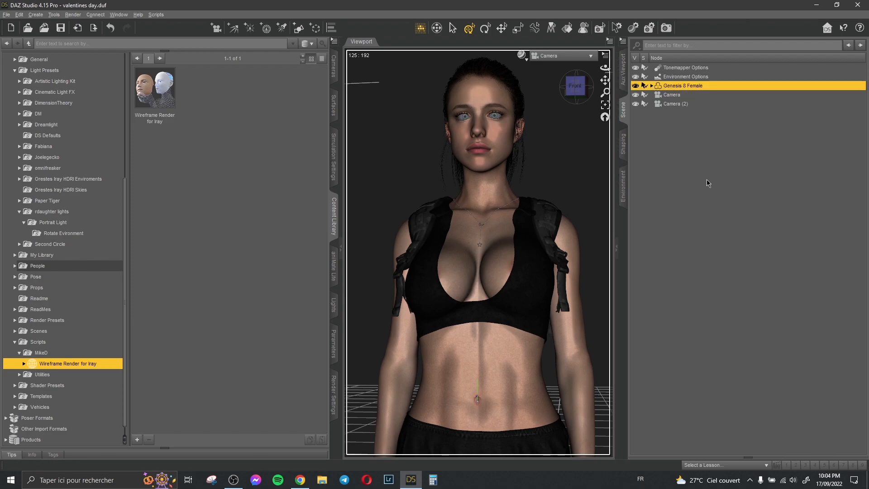
pyautogui.doubleClick(155, 88)
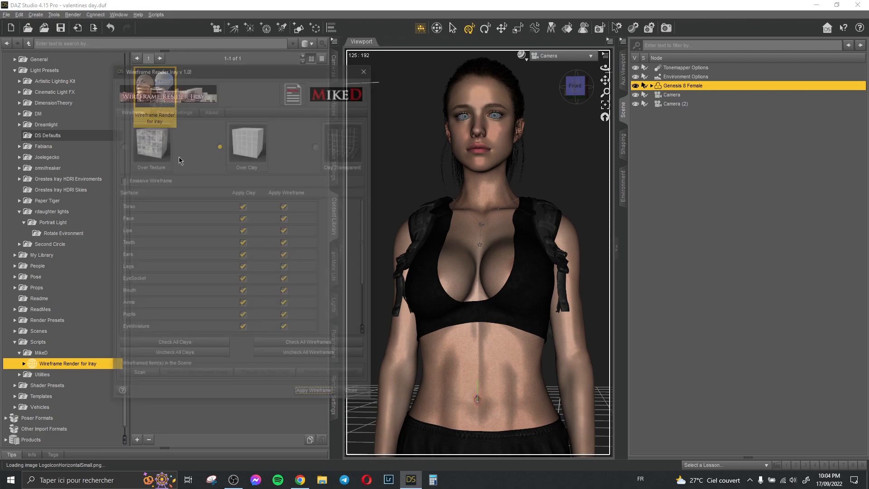
pyautogui.moveTo(272, 70); pyautogui.dragTo(258, 53)
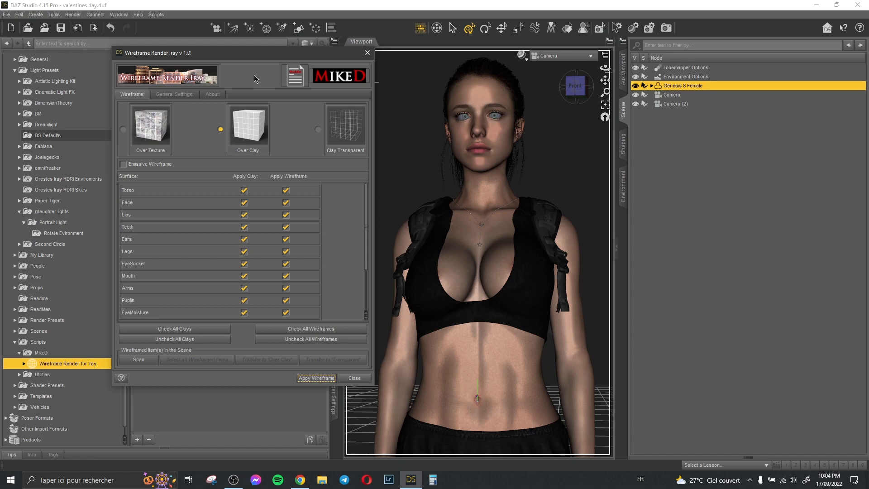
# Set the wireframe mode to Over Texture in the Wireframe Render Iray dialog.
pyautogui.click(125, 130)
pyautogui.click(220, 130)
pyautogui.scroll(-2, 328, 208)
pyautogui.scroll(2, 330, 208)
pyautogui.click(306, 204)
pyautogui.click(123, 129)
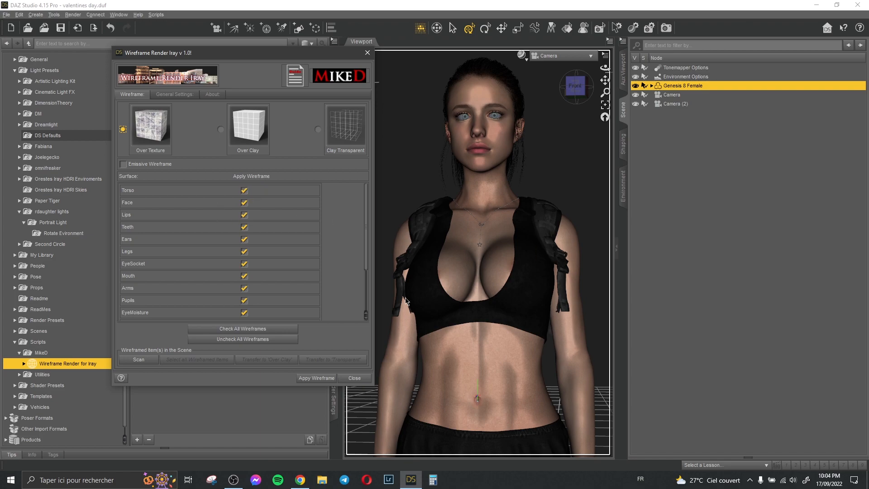
# Turn off the wireframe for all surfaces from Face through Toenails, leaving only Torso enabled.
pyautogui.click(244, 215)
pyautogui.click(244, 204)
pyautogui.click(245, 227)
pyautogui.click(244, 239)
pyautogui.click(245, 240)
pyautogui.click(244, 239)
pyautogui.click(245, 252)
pyautogui.click(244, 264)
pyautogui.click(244, 276)
pyautogui.click(245, 288)
pyautogui.click(245, 300)
pyautogui.scroll(-3, 252, 287)
pyautogui.click(244, 252)
pyautogui.click(245, 264)
pyautogui.click(245, 276)
pyautogui.click(244, 288)
pyautogui.click(245, 300)
pyautogui.click(244, 312)
pyautogui.scroll(5, 246, 272)
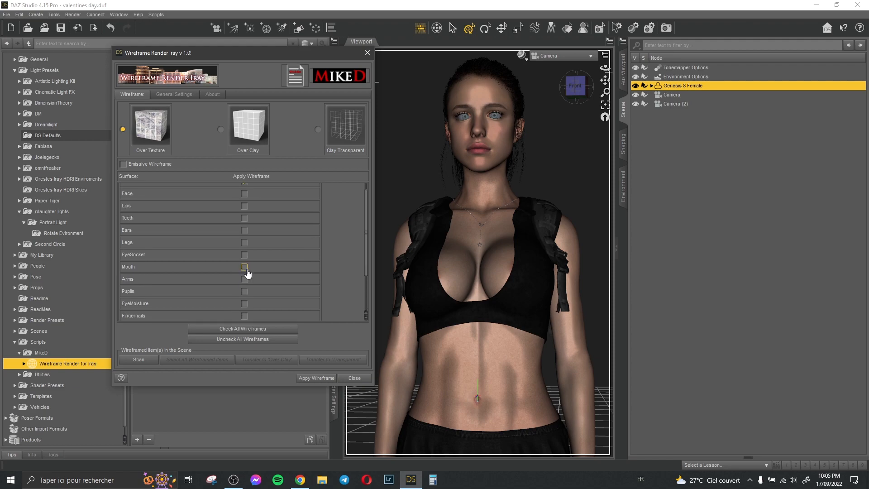
# Enable the wireframe for the Arms and Legs surfaces.
pyautogui.click(244, 282)
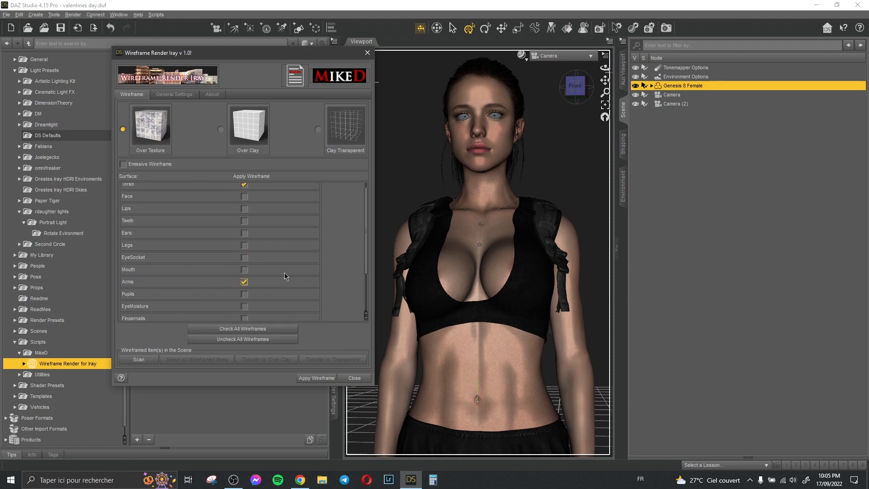
pyautogui.scroll(-2, 285, 273)
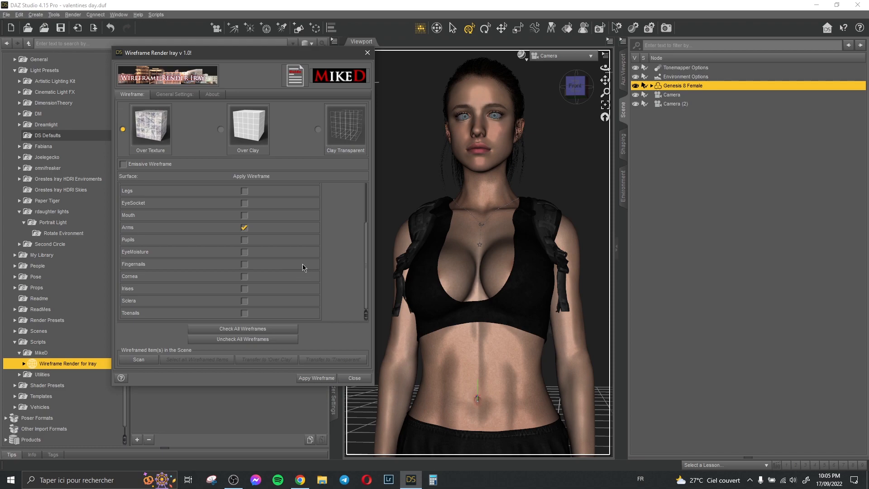
pyautogui.click(245, 192)
# Set the manual lines thickness to 1 and the wireframe color to 222, 222, 222.
pyautogui.click(174, 95)
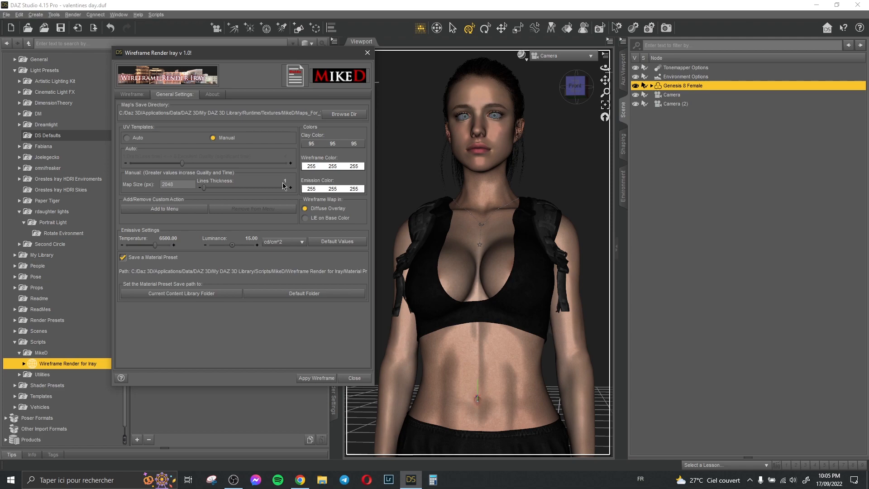
pyautogui.moveTo(203, 187)
pyautogui.mouseDown()
pyautogui.moveTo(297, 187)
pyautogui.moveTo(201, 189)
pyautogui.mouseUp()
pyautogui.click(327, 168)
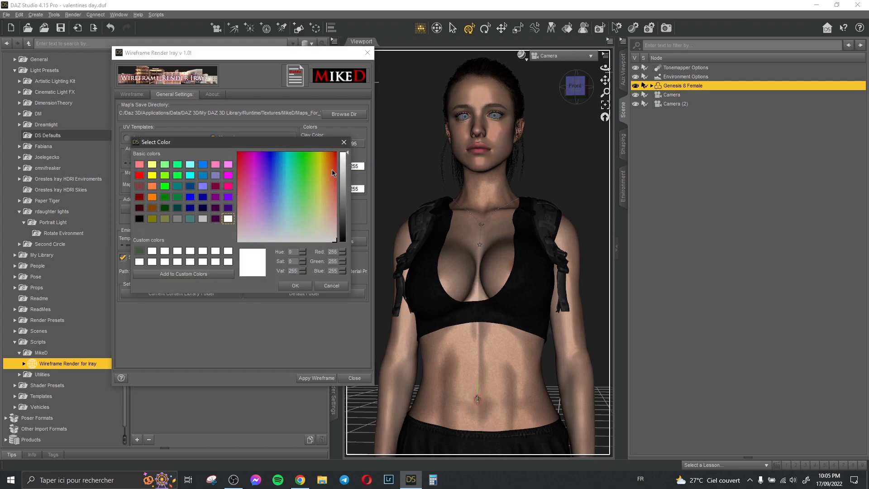
pyautogui.moveTo(342, 169); pyautogui.dragTo(345, 164)
pyautogui.click(295, 286)
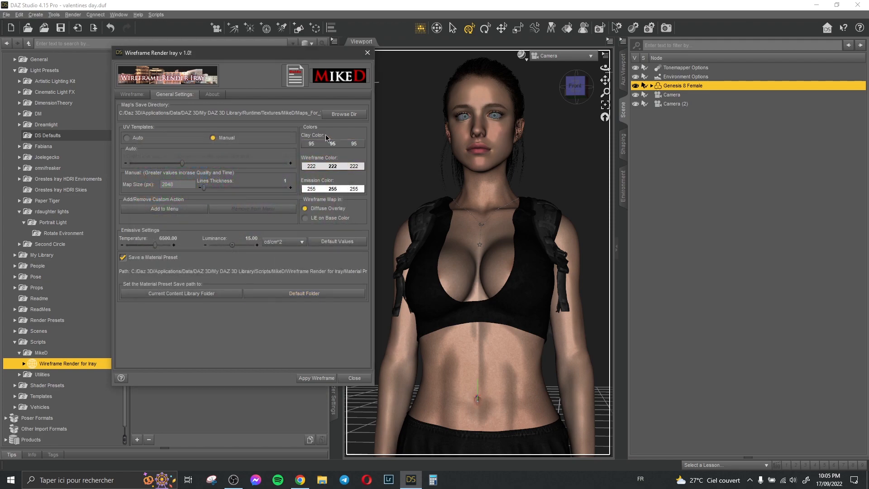
pyautogui.click(141, 95)
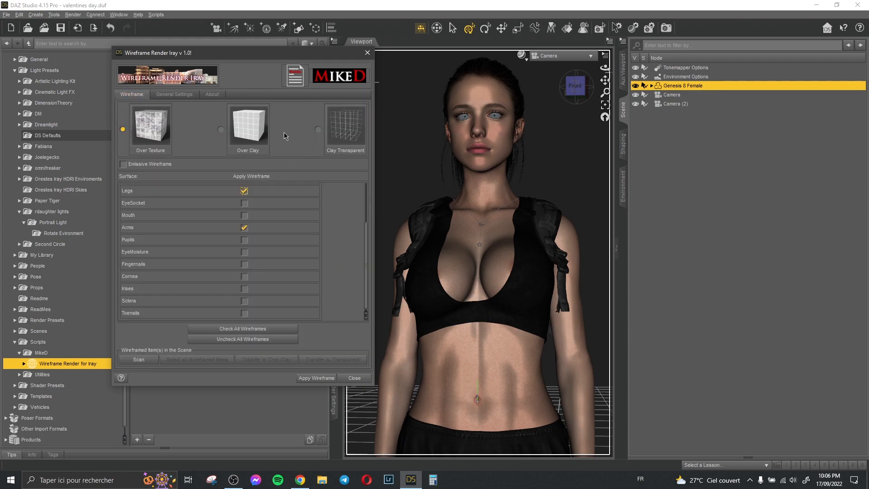
pyautogui.click(184, 101)
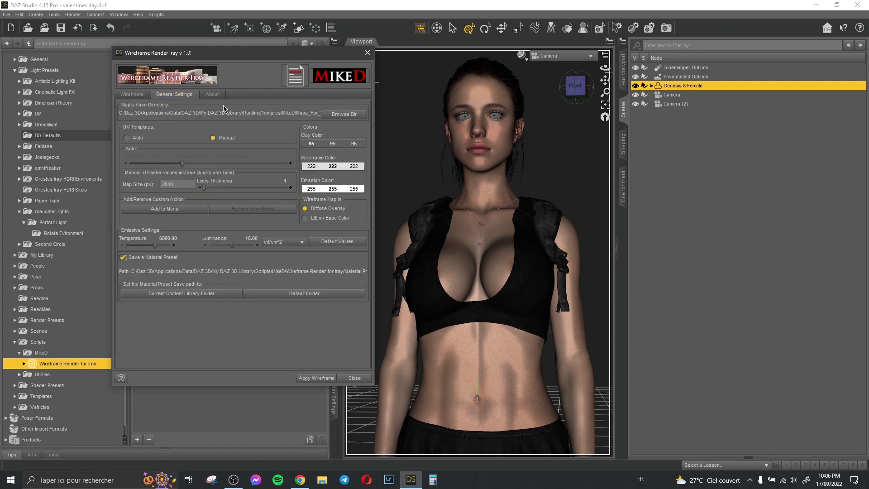
pyautogui.click(337, 146)
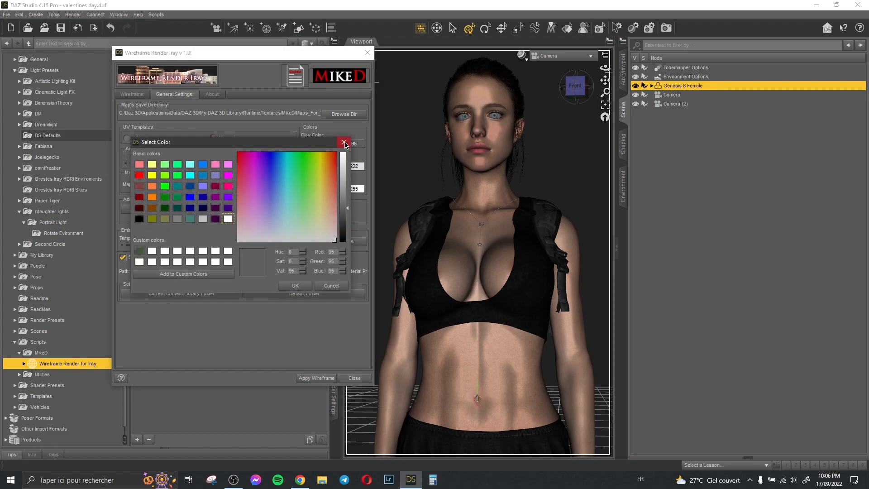
pyautogui.click(344, 143)
pyautogui.click(132, 95)
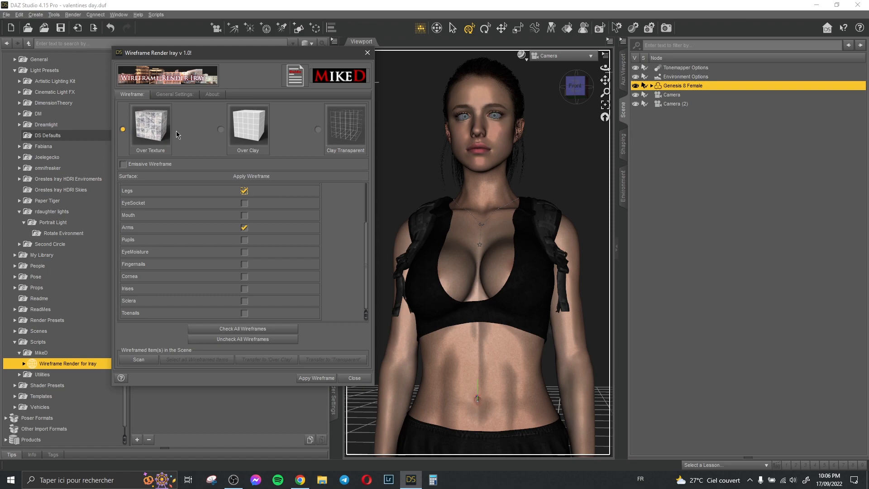
# Set the wireframe color to light grey 233, 233, 233 in the general settings.
pyautogui.click(179, 95)
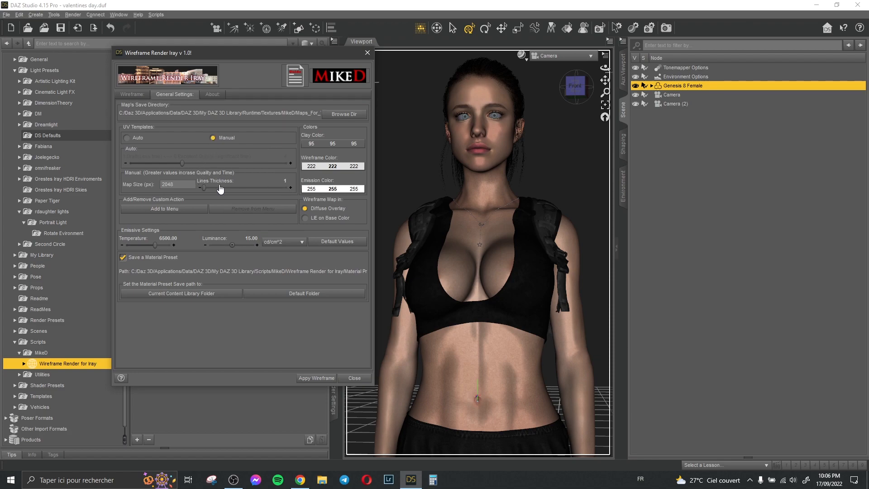
pyautogui.click(325, 167)
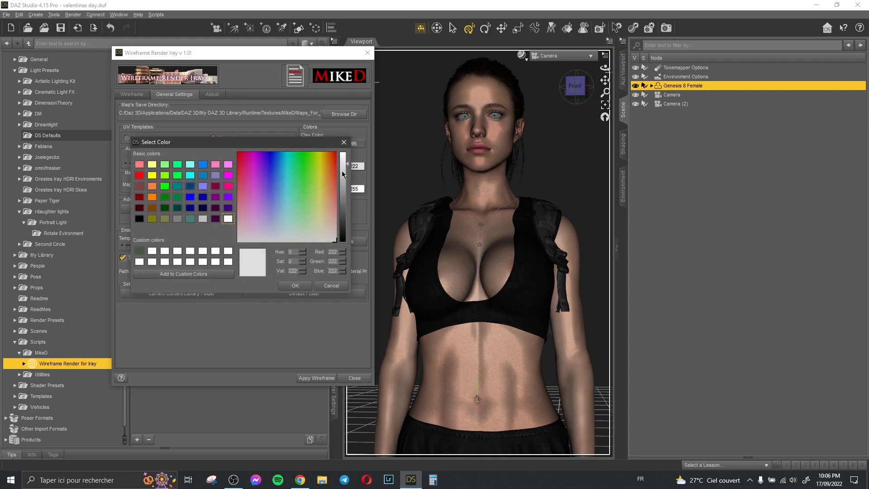
pyautogui.moveTo(344, 165); pyautogui.dragTo(344, 164)
pyautogui.click(295, 285)
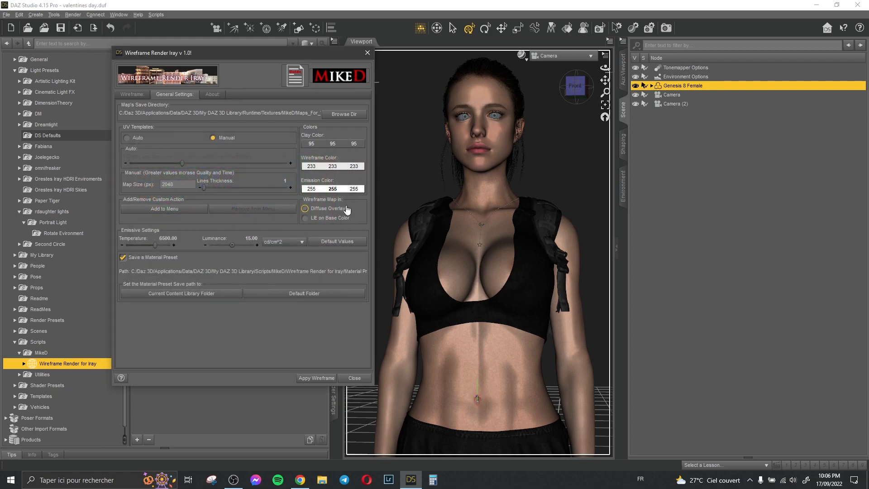
# Apply the wireframe to the figure and bring up its Iray preview in the auxiliary viewport.
pyautogui.click(320, 381)
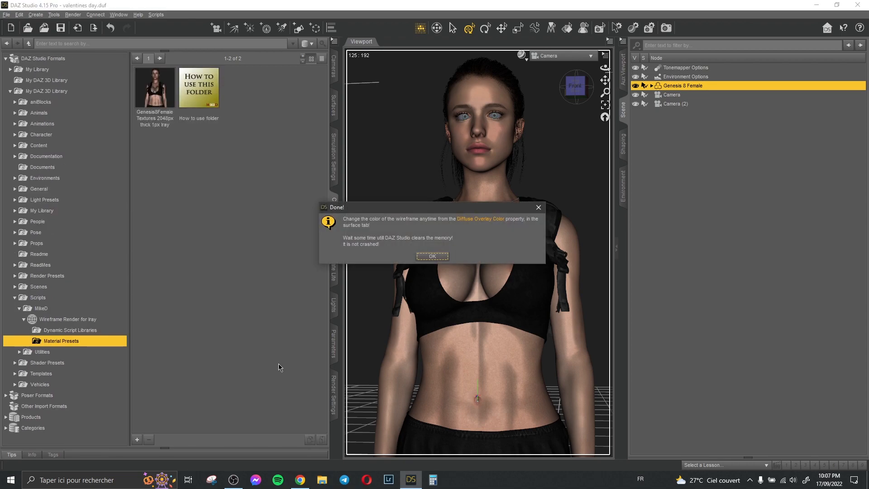
pyautogui.click(432, 256)
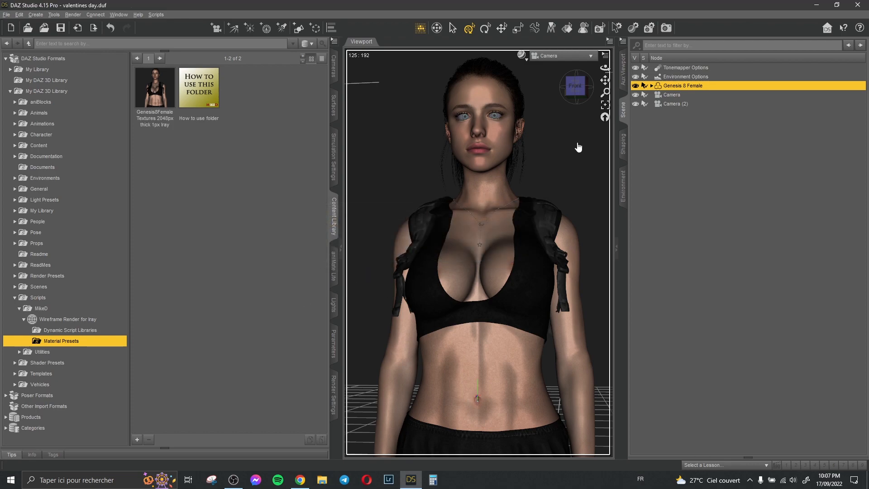
pyautogui.click(624, 80)
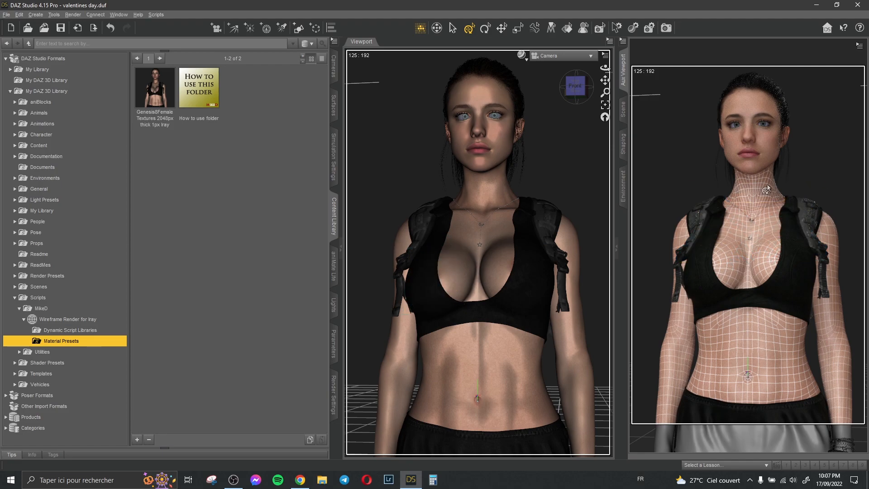
# Examine the wireframe overlay on the figure's torso, arms and legs in the Iray preview.
pyautogui.moveTo(605, 81); pyautogui.dragTo(530, 186)
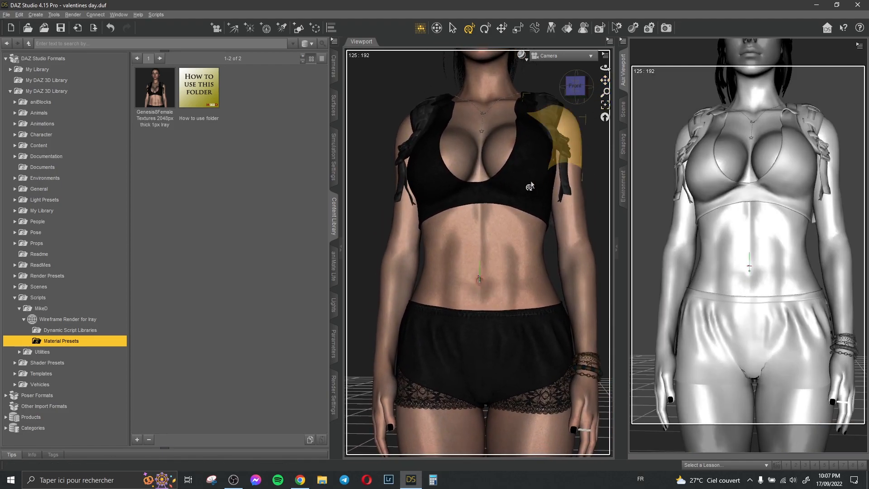
pyautogui.scroll(-1, 531, 186)
pyautogui.scroll(-3, 539, 167)
pyautogui.moveTo(605, 80); pyautogui.dragTo(602, 123)
pyautogui.scroll(4, 589, 104)
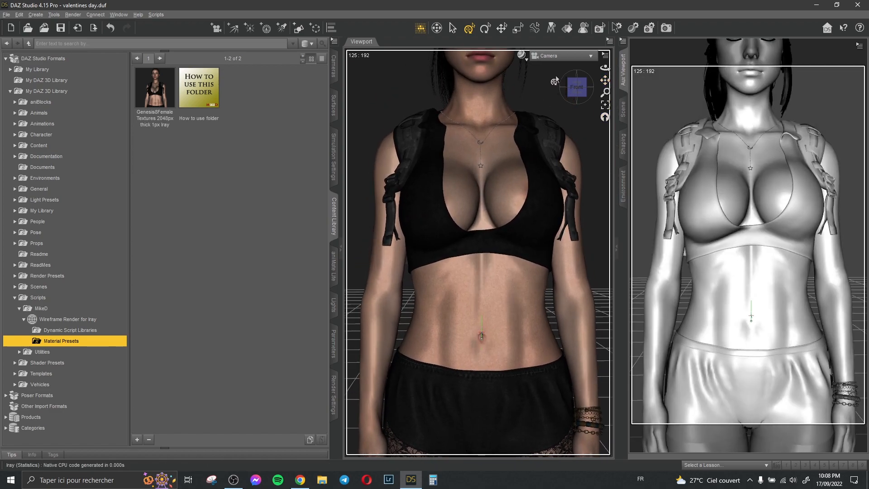
pyautogui.scroll(-4, 552, 86)
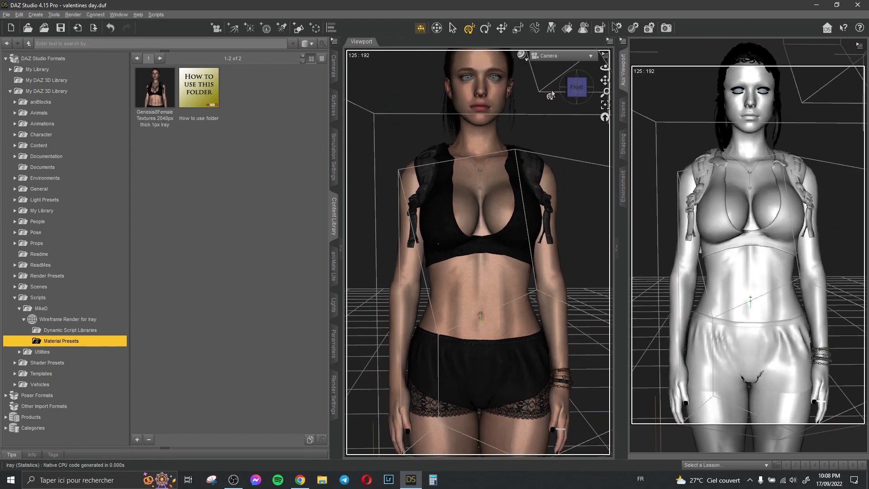
pyautogui.scroll(-1, 561, 112)
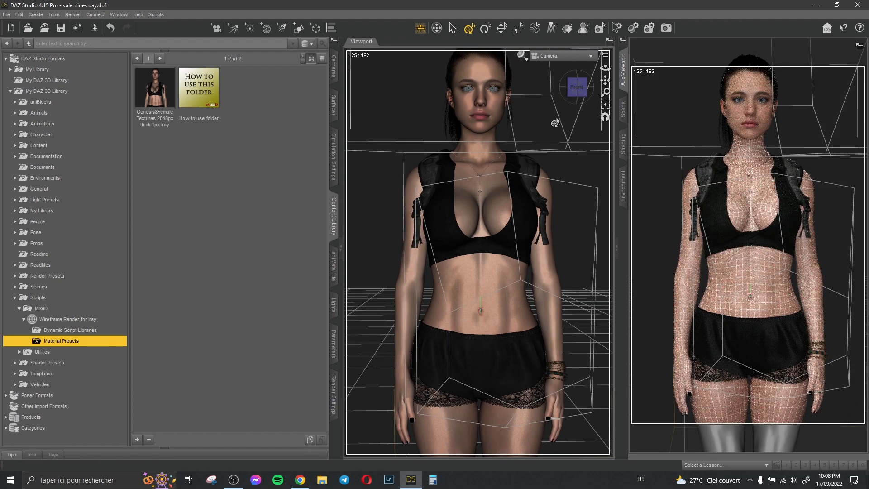
# Reframe the figure closer on the head and torso to inspect the skin wireframe in the Iray preview.
pyautogui.scroll(2, 556, 121)
pyautogui.moveTo(605, 80); pyautogui.dragTo(594, 64)
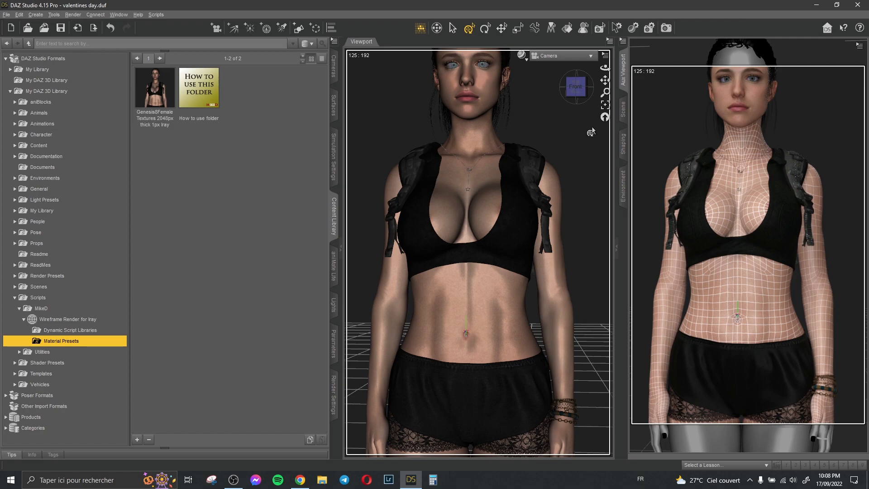
pyautogui.moveTo(605, 80); pyautogui.dragTo(604, 81)
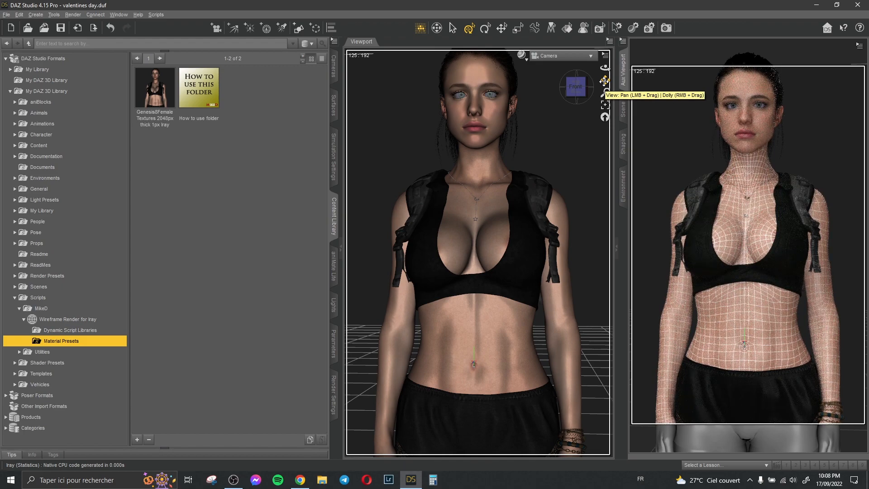
pyautogui.scroll(-1, 561, 135)
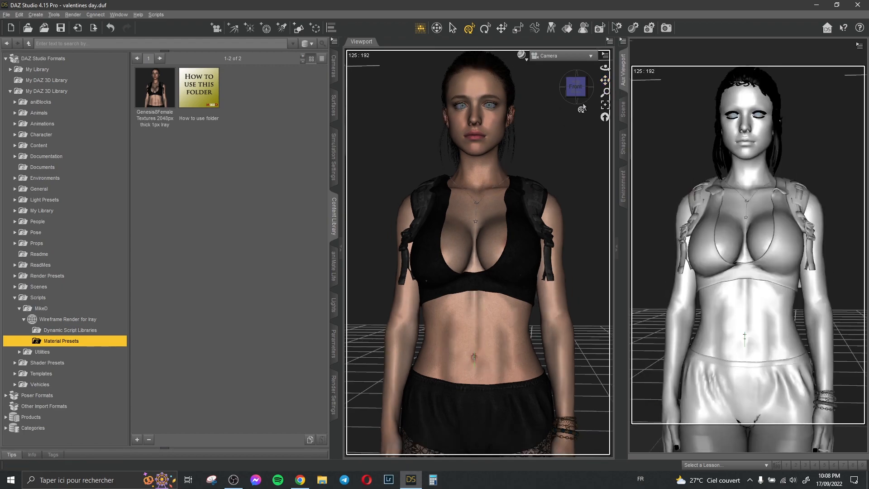
pyautogui.moveTo(605, 67)
pyautogui.mouseDown()
pyautogui.moveTo(598, 66)
pyautogui.moveTo(605, 80)
pyautogui.moveTo(604, 70)
pyautogui.mouseUp()
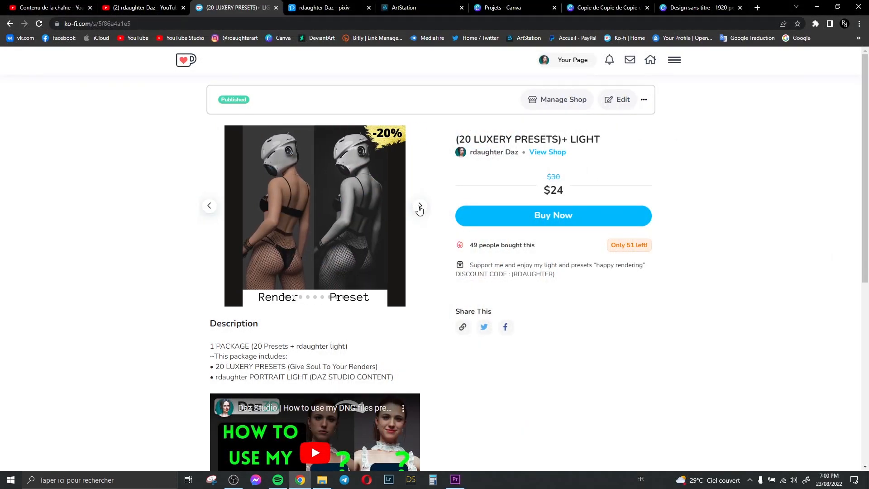
# Browse the render-versus-preset sample images of the (20 LUXERY PRESETS)+ LIGHT package on its Ko-fi shop page.
pyautogui.click(419, 207)
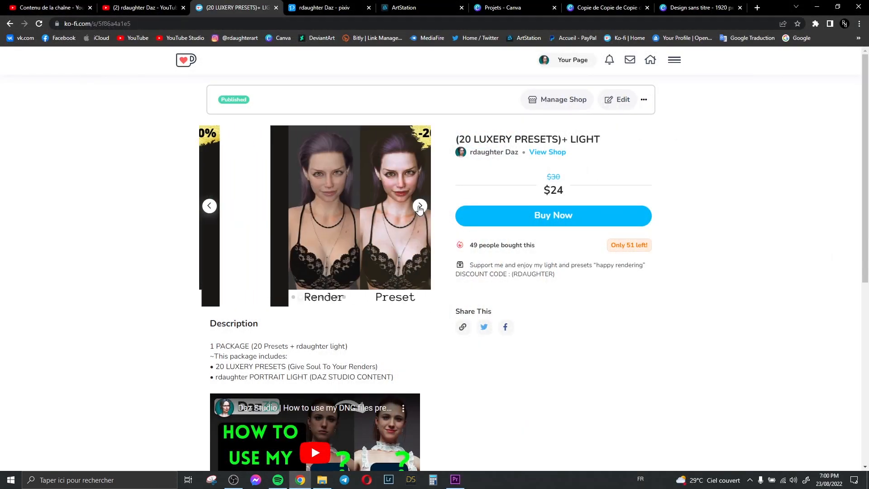
pyautogui.click(419, 207)
pyautogui.click(419, 206)
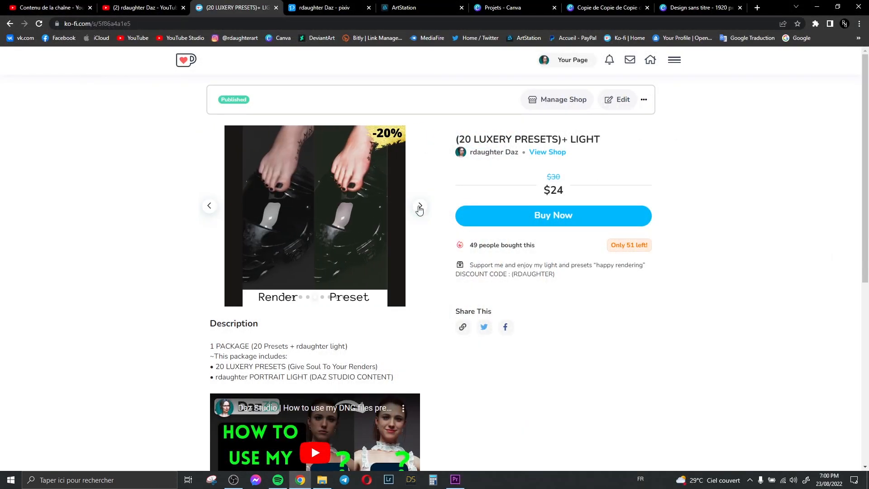
pyautogui.click(419, 206)
pyautogui.click(419, 207)
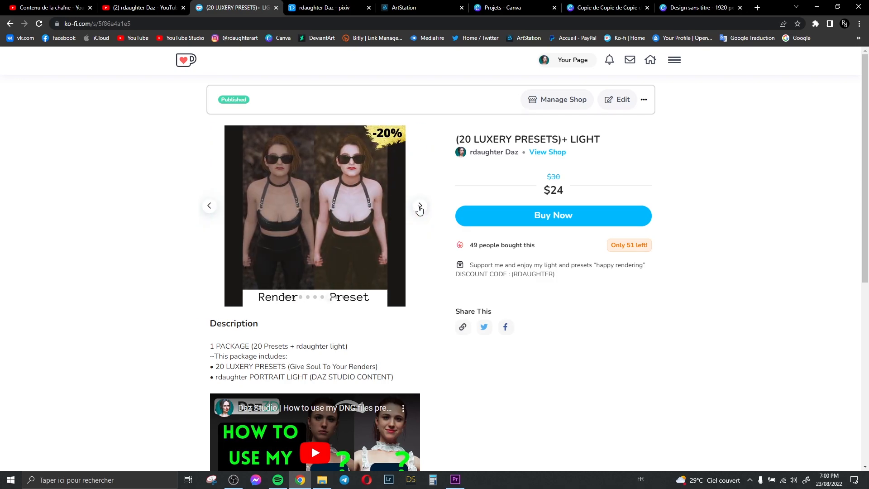